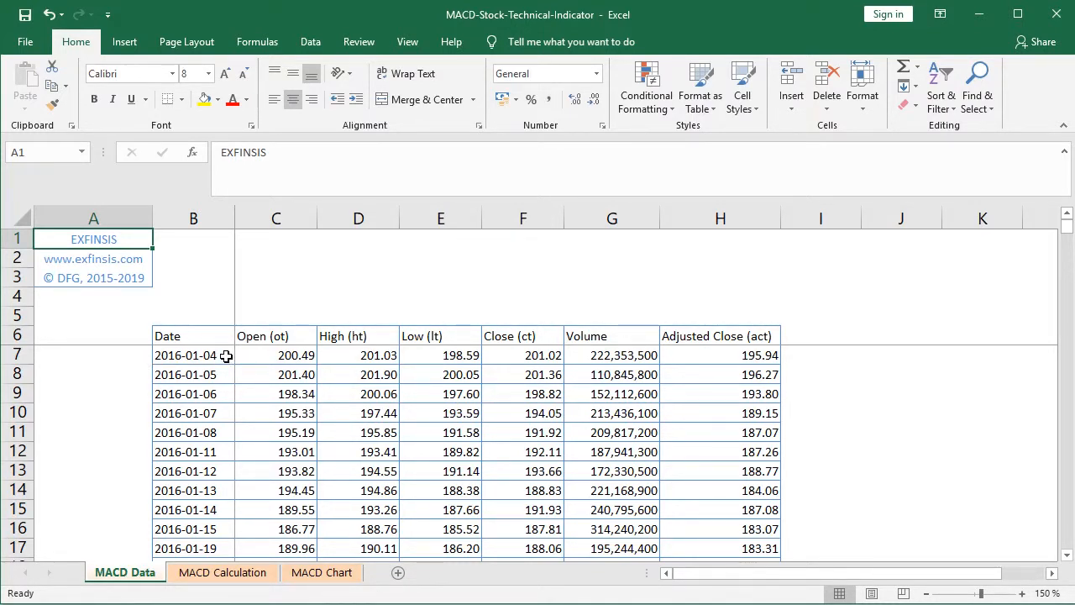
# Step: Check the date range on the MACD Data sheet from the first to the last row, returning to the first date
pyautogui.click(226, 356)
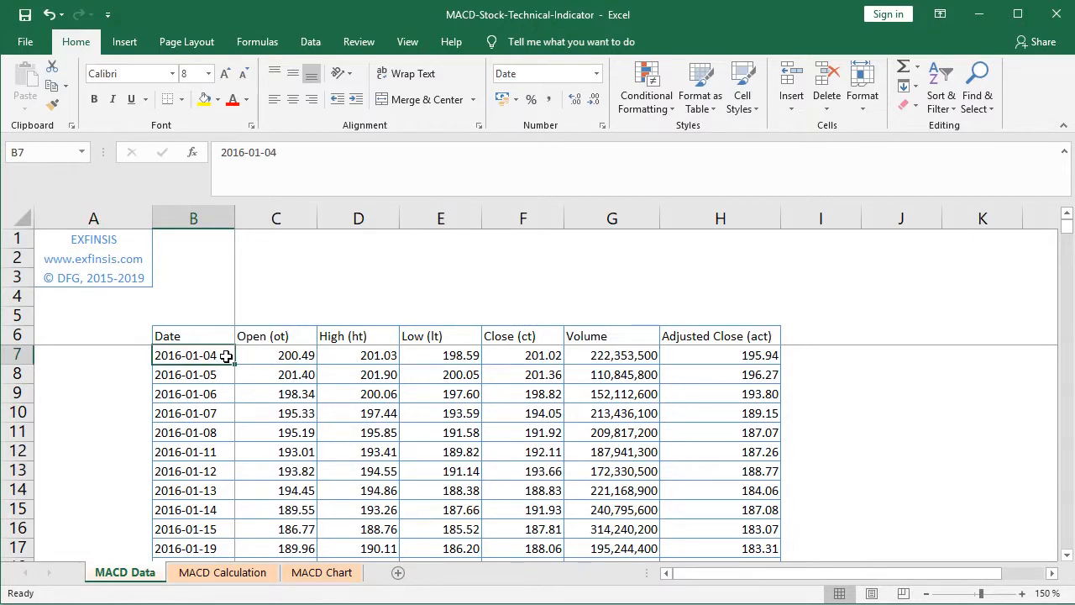
pyautogui.hotkey('ctrl', 'Down')
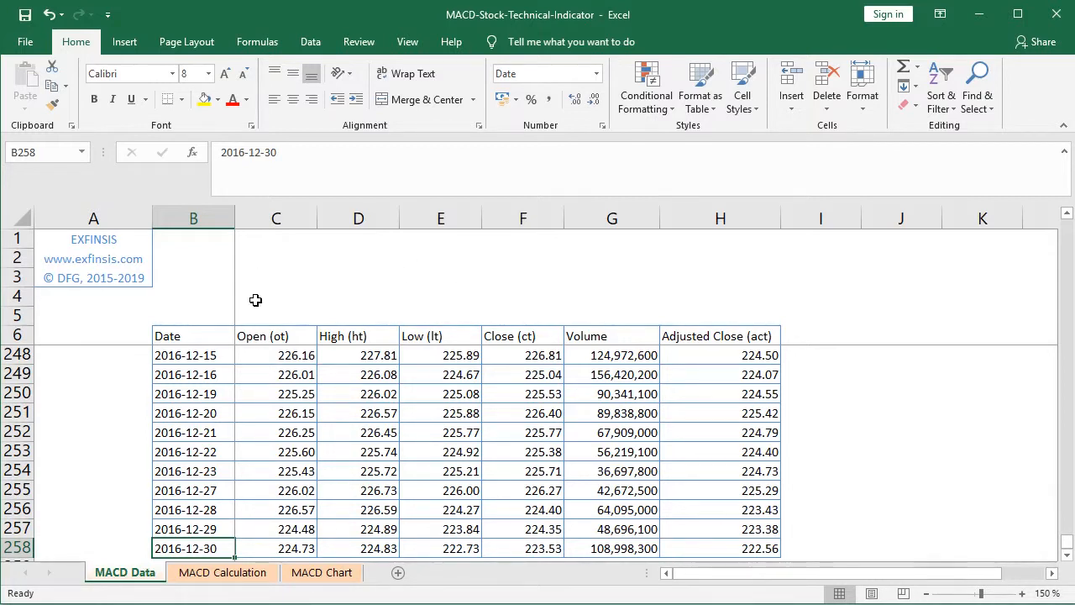
pyautogui.hotkey('ctrl', 'Up')
pyautogui.press('Down')
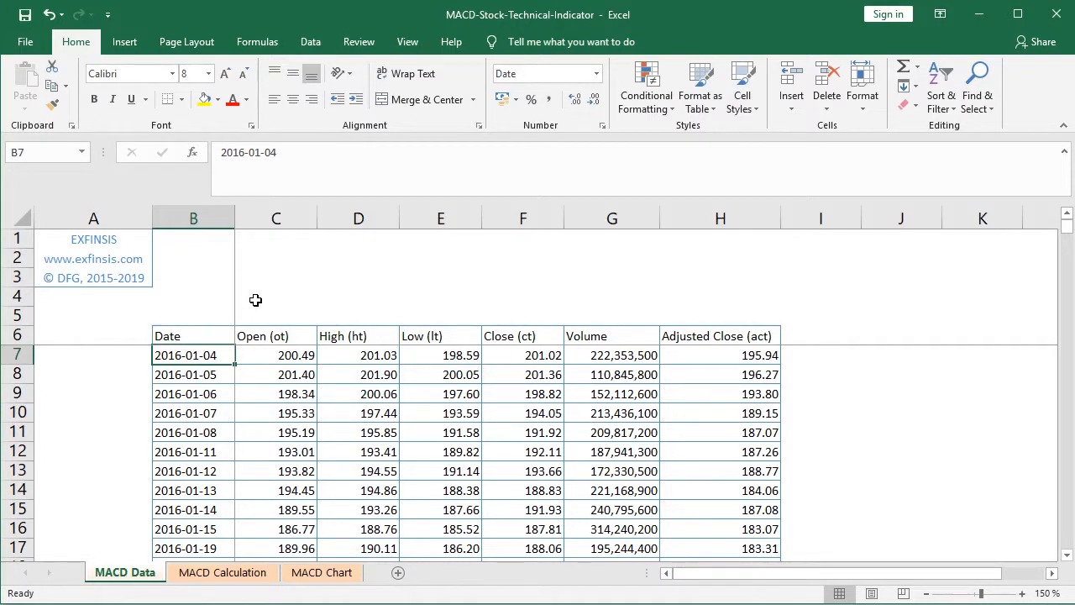
# Step: On the MACD Calculation sheet, inspect the formulas of the first date in B7 and the first ema(12)t value in G18
pyautogui.click(223, 572)
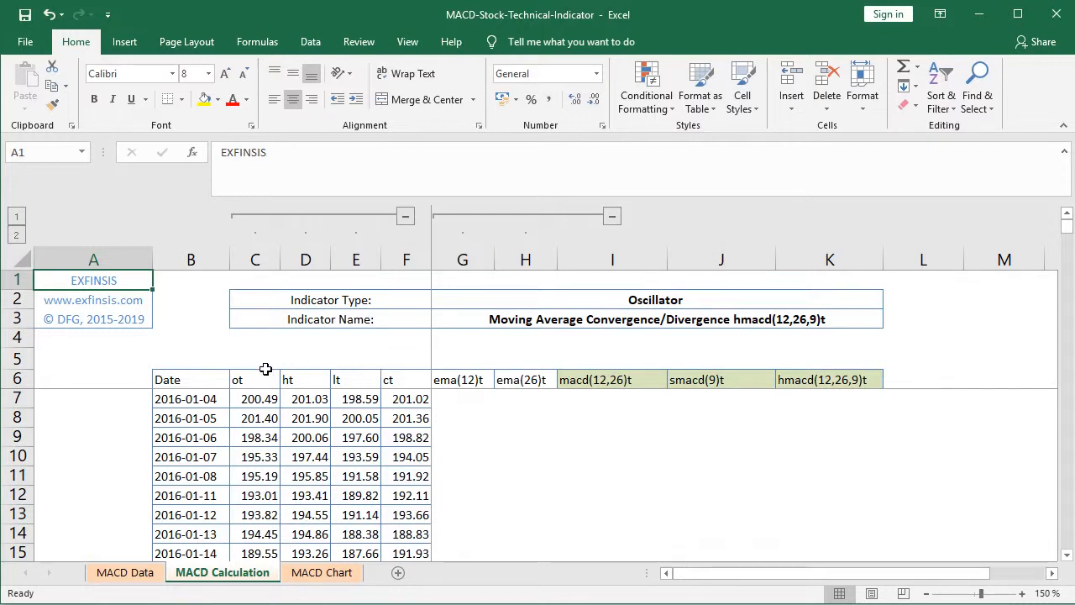
pyautogui.click(210, 398)
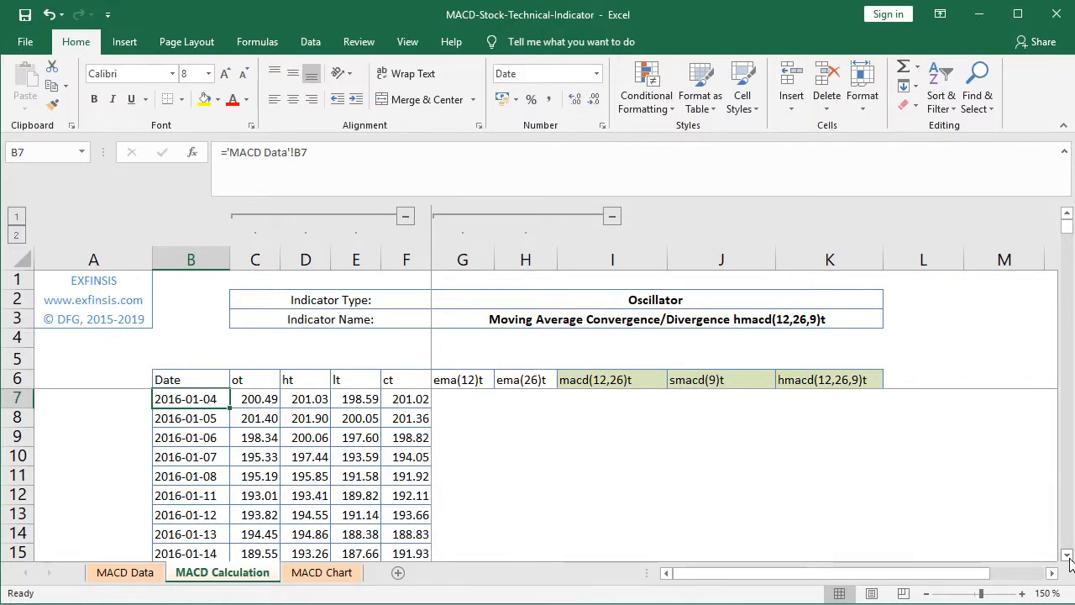
pyautogui.scroll(-5, 1068, 558)
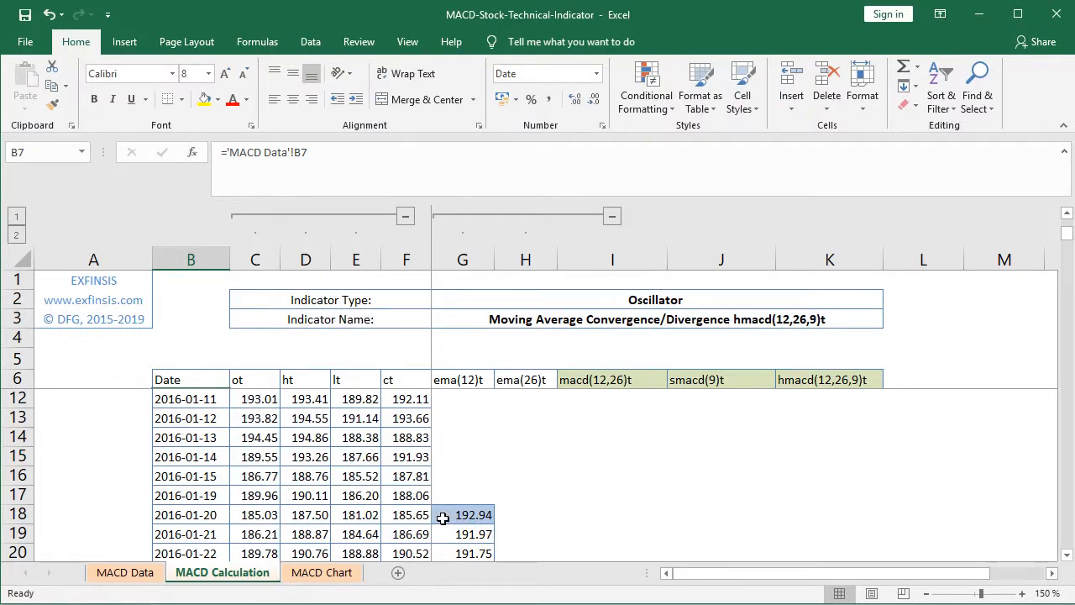
pyautogui.click(443, 518)
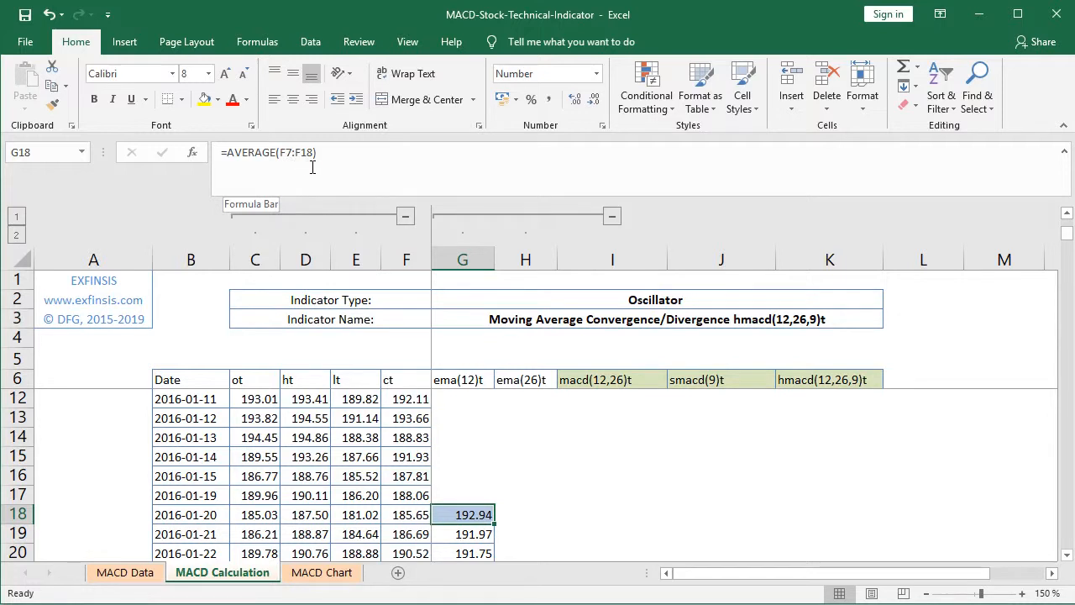
# Step: Review the close prices F7:F18 behind the first ema(12)t value and inspect the recursive ema(12)t formula in G19
pyautogui.click(1067, 215)
pyautogui.scroll(2, 1066, 215)
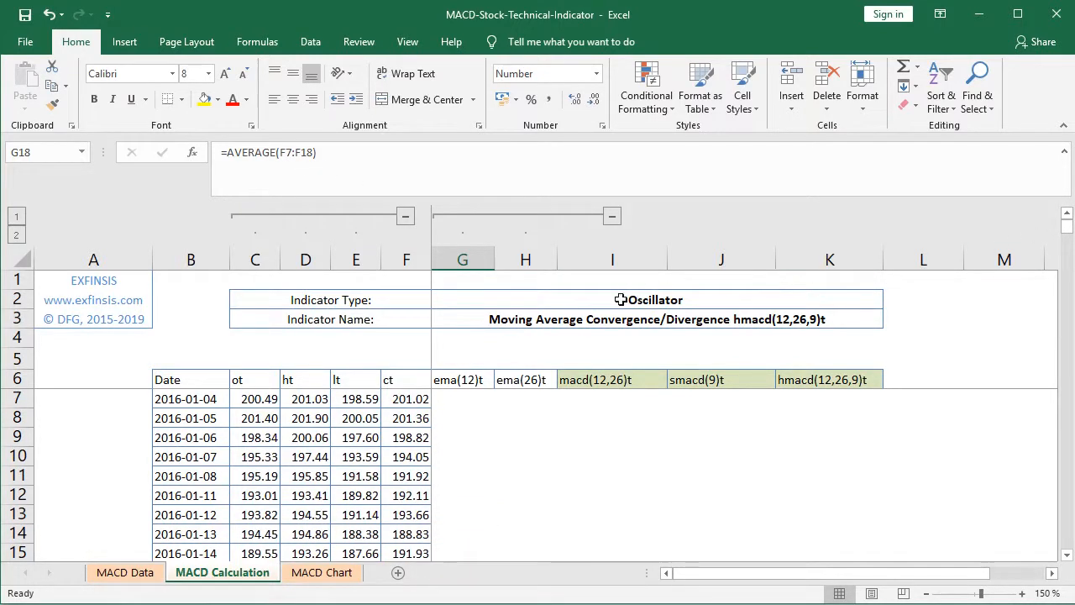
pyautogui.moveTo(413, 401); pyautogui.dragTo(409, 476)
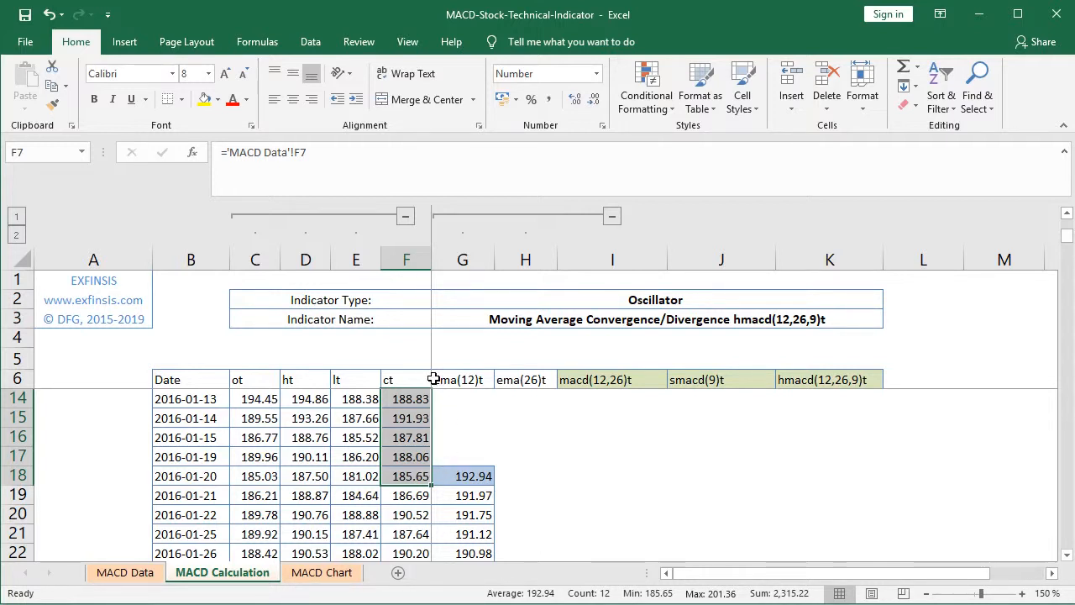
pyautogui.click(438, 476)
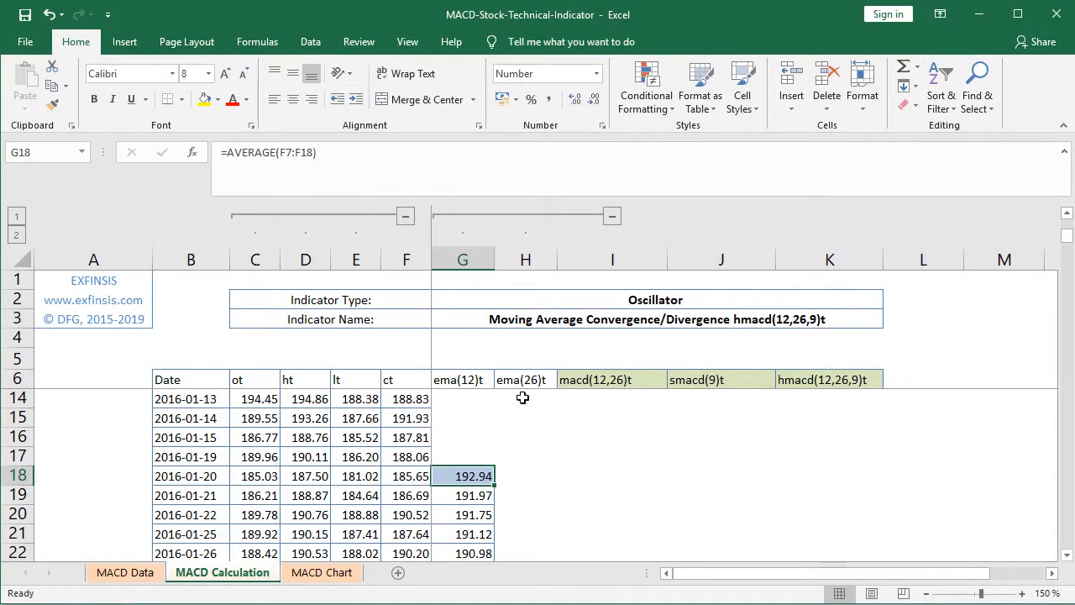
pyautogui.click(445, 497)
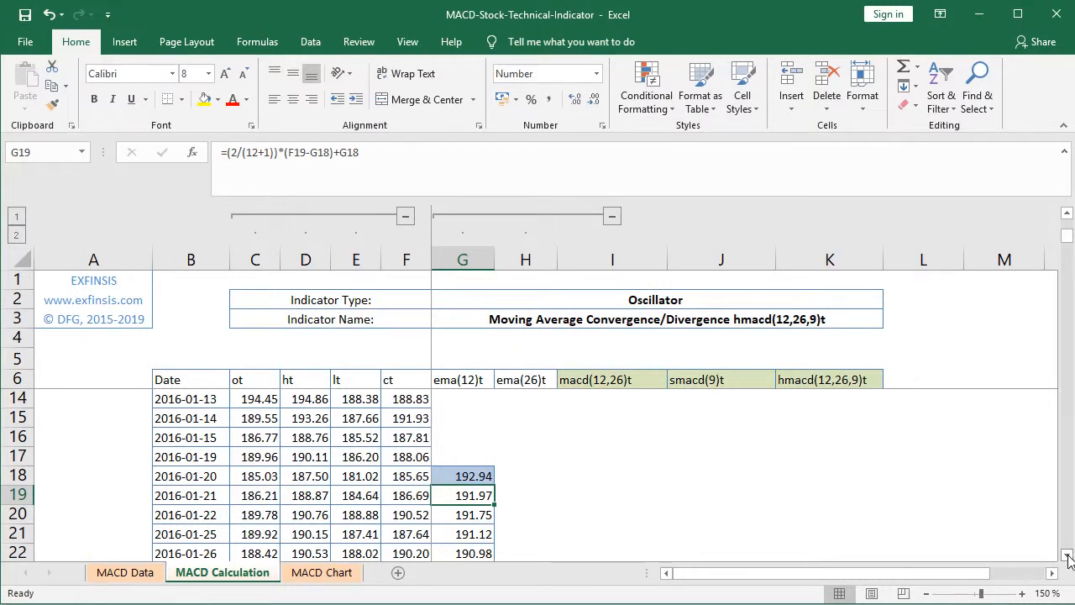
# Step: Inspect the first two ema(26)t formulas in H32 and H33 and the first macd(12,26)t formula in I32
pyautogui.moveTo(1067, 556); pyautogui.dragTo(1067, 556)
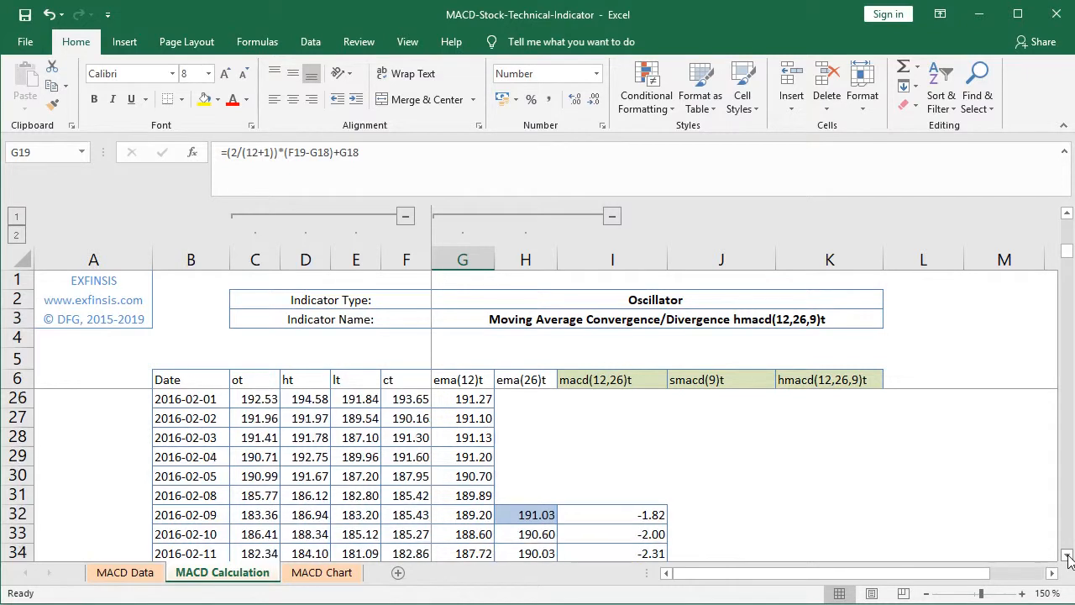
pyautogui.click(505, 515)
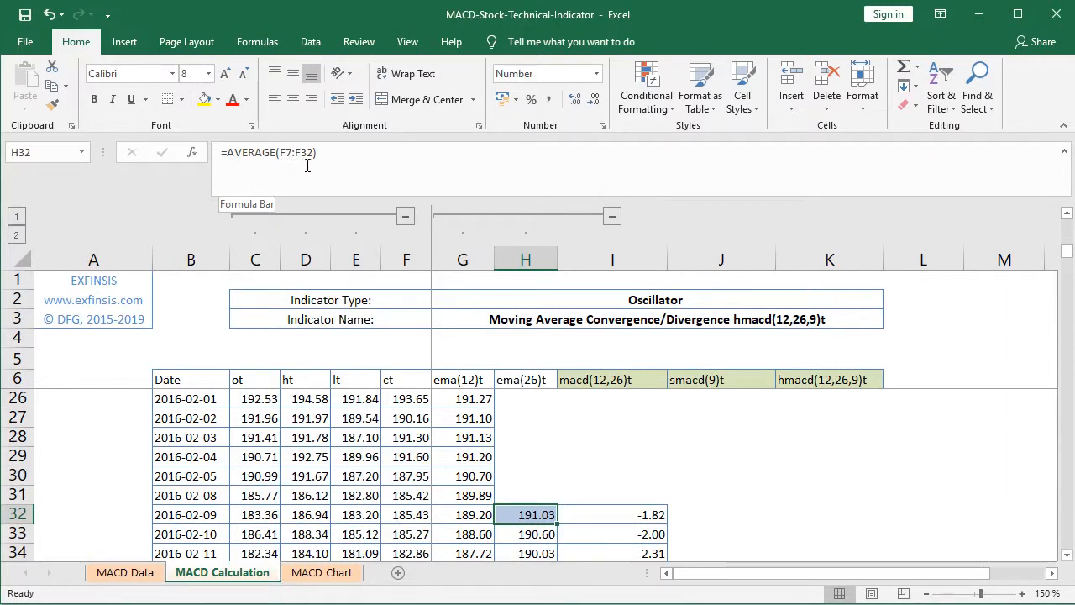
pyautogui.click(507, 534)
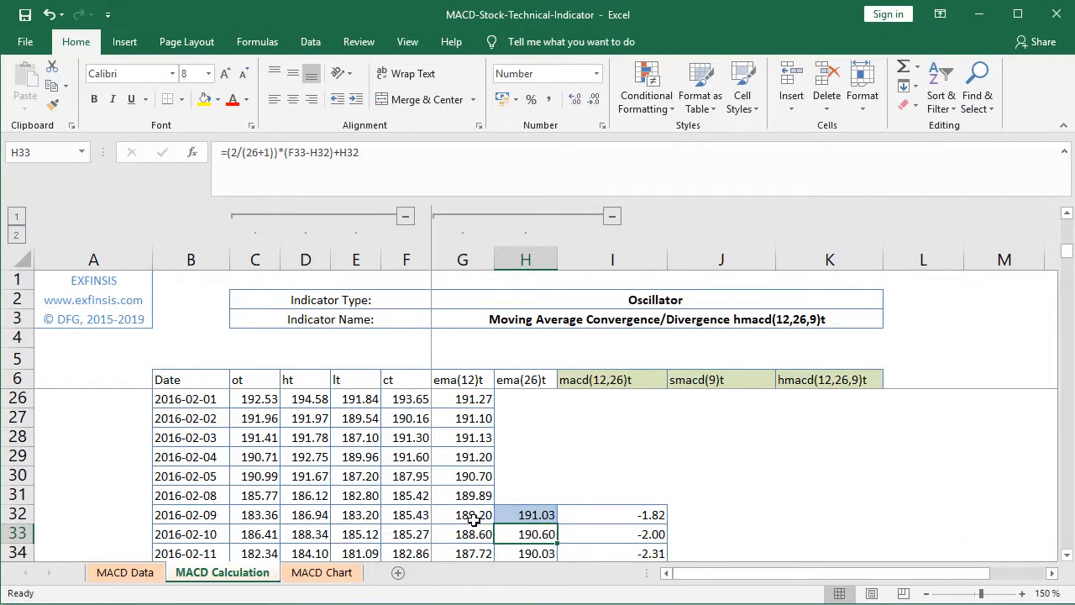
pyautogui.click(598, 514)
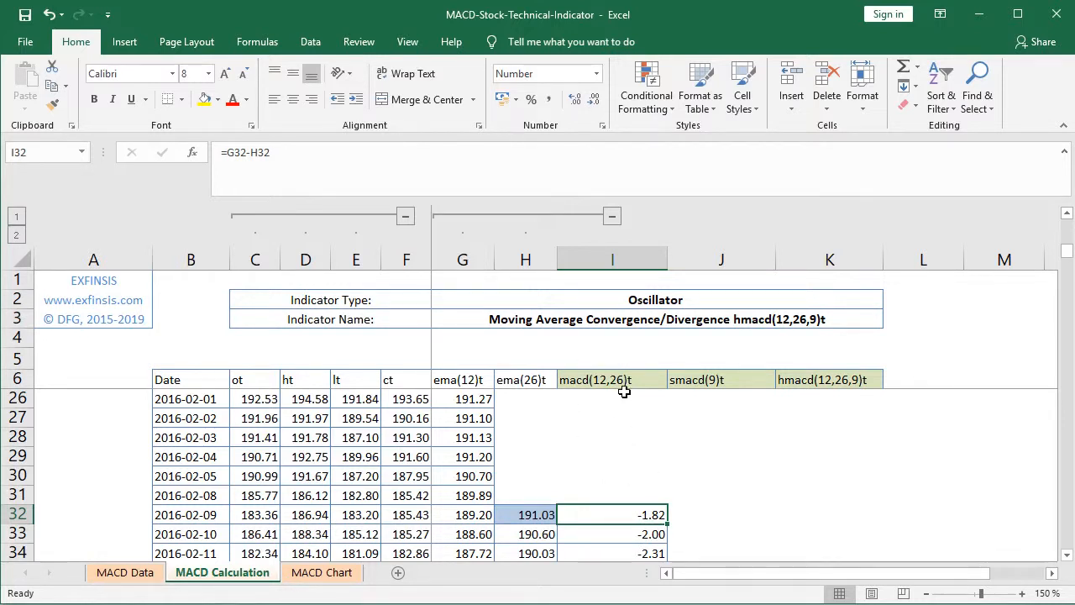
# Step: Inspect the smacd(9)t signal formulas in J40 and J41 and the first hmacd(12,26,9)t histogram formula in K40
pyautogui.click(1066, 558)
pyautogui.click(1067, 558)
pyautogui.click(1067, 557)
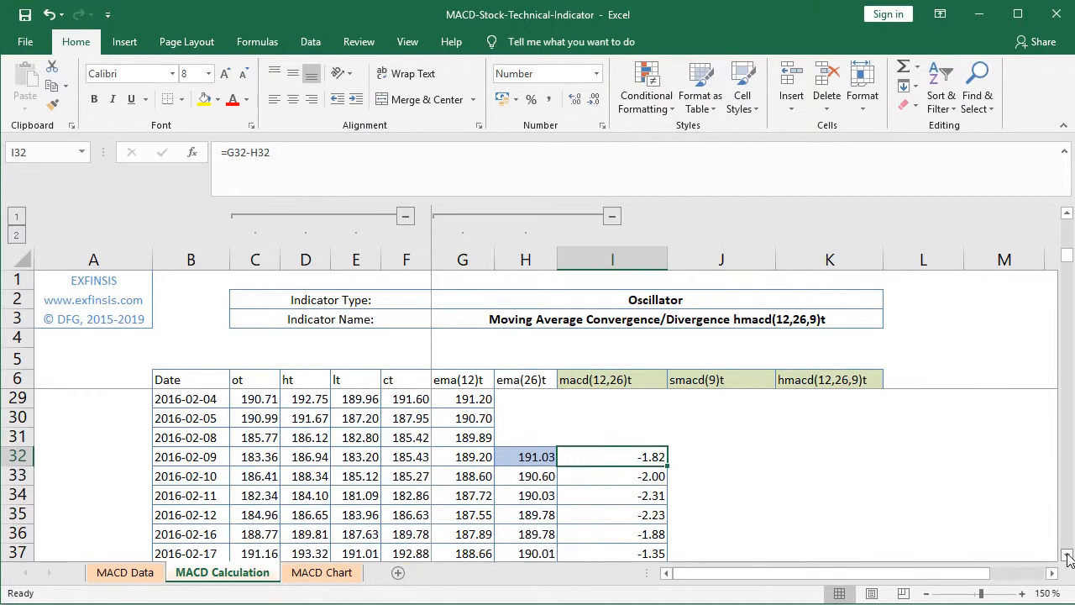
pyautogui.click(1067, 558)
pyautogui.click(1067, 557)
pyautogui.click(1067, 558)
pyautogui.click(1067, 558)
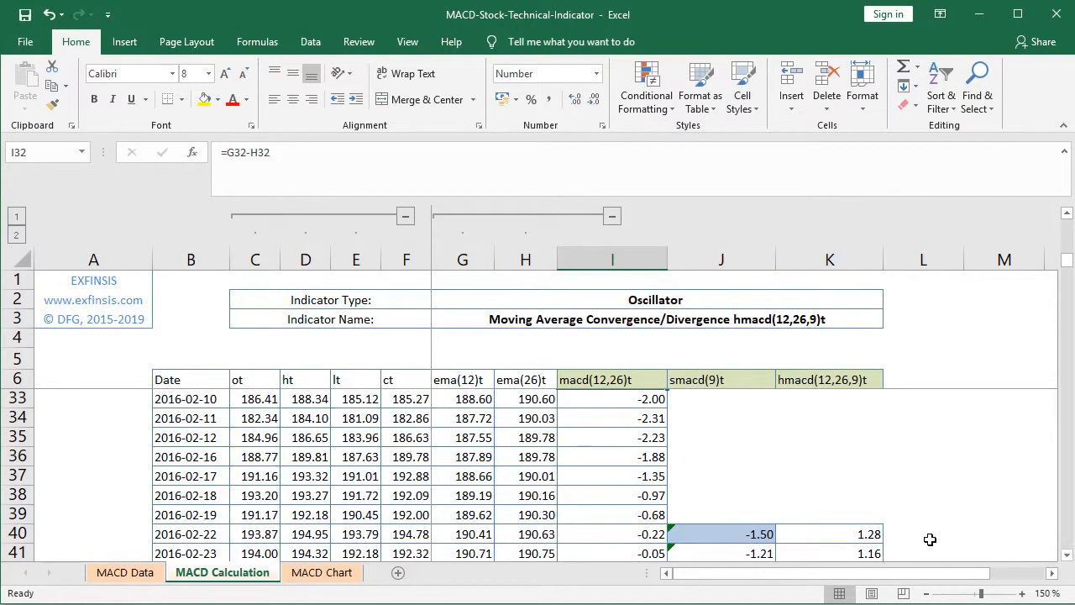
pyautogui.click(709, 531)
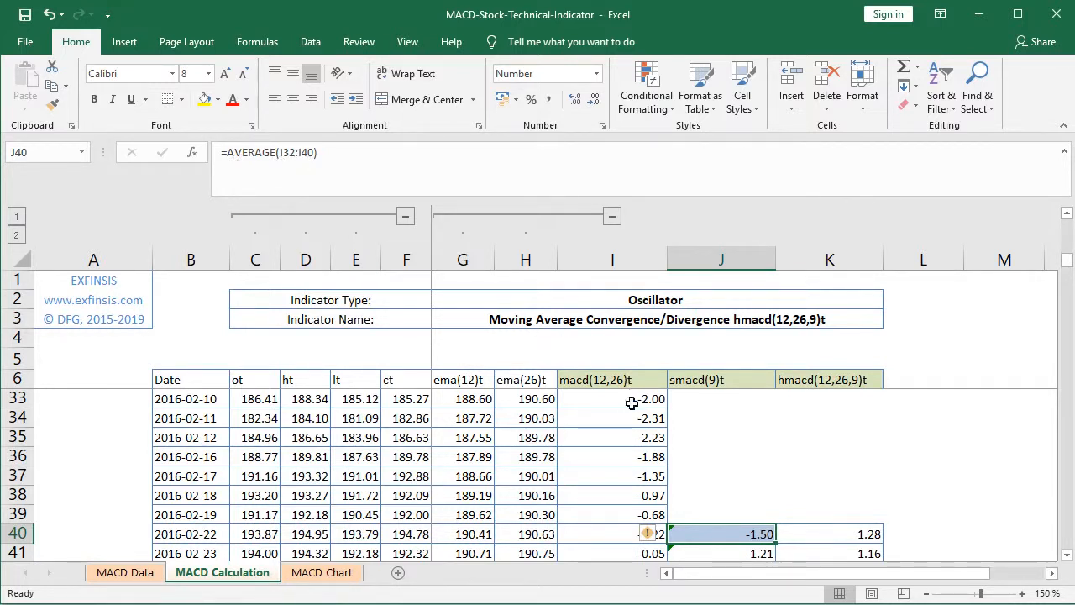
pyautogui.click(1067, 554)
pyautogui.click(712, 534)
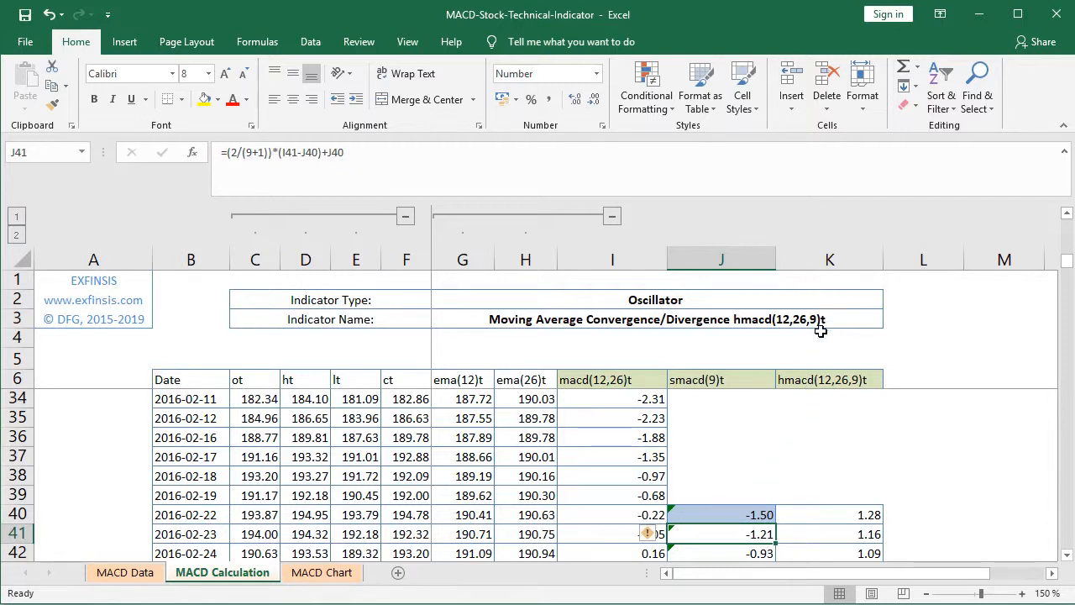
pyautogui.click(818, 513)
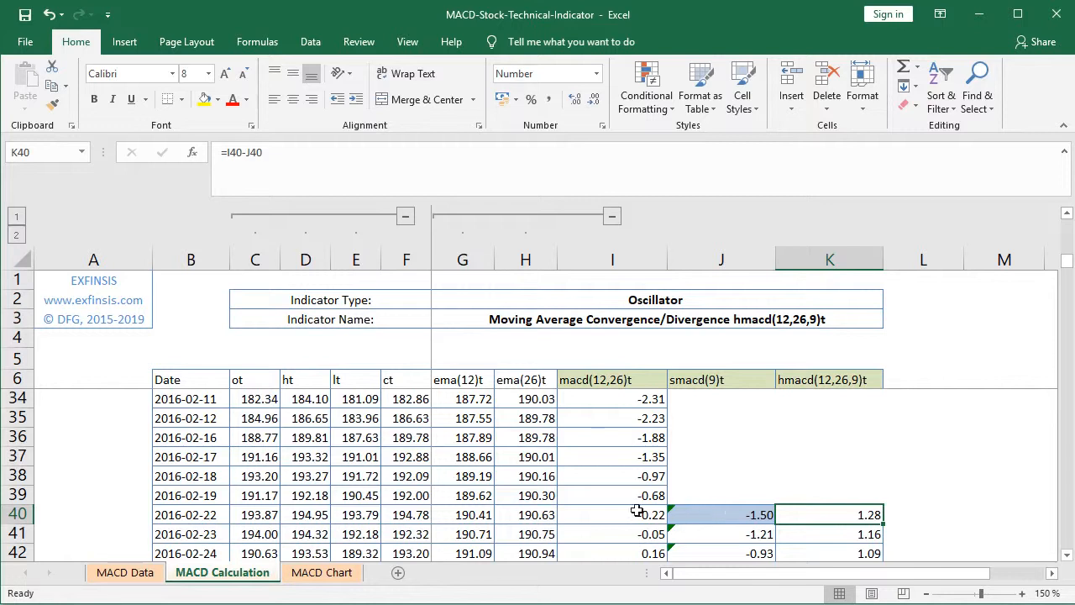
# Step: Examine the indicator chart on the MACD Chart sheet and switch to the PowerPoint slide show
pyautogui.click(323, 574)
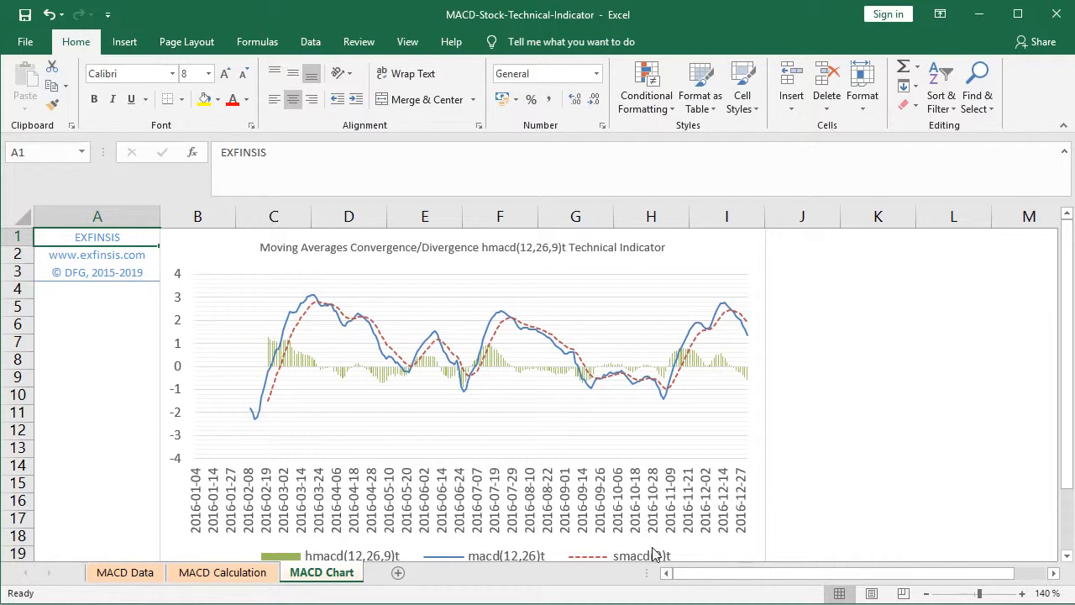
pyautogui.click(723, 254)
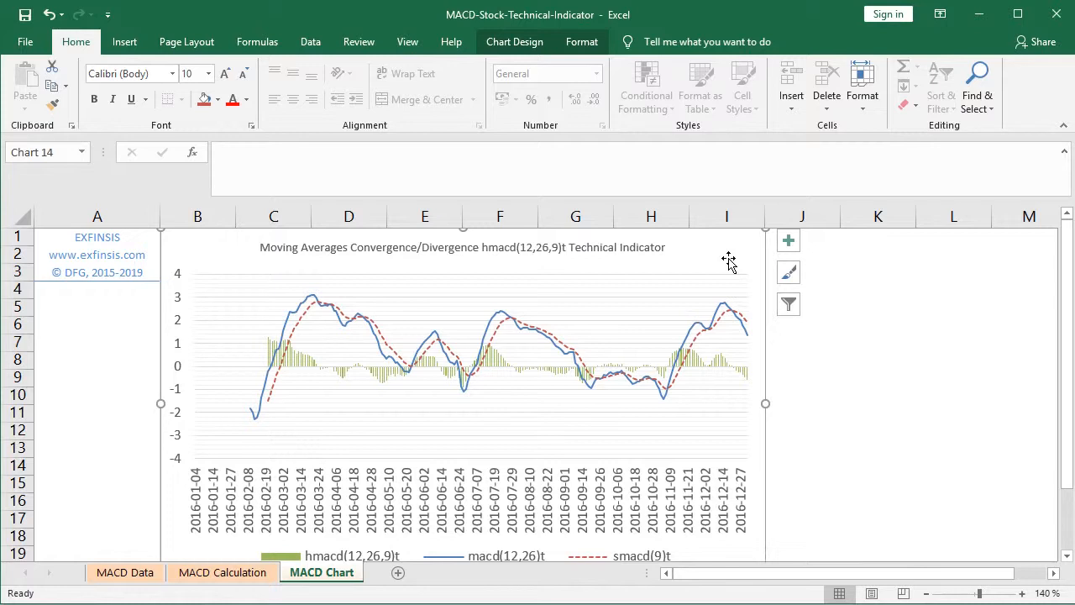
pyautogui.hotkey('alt', 'Tab')
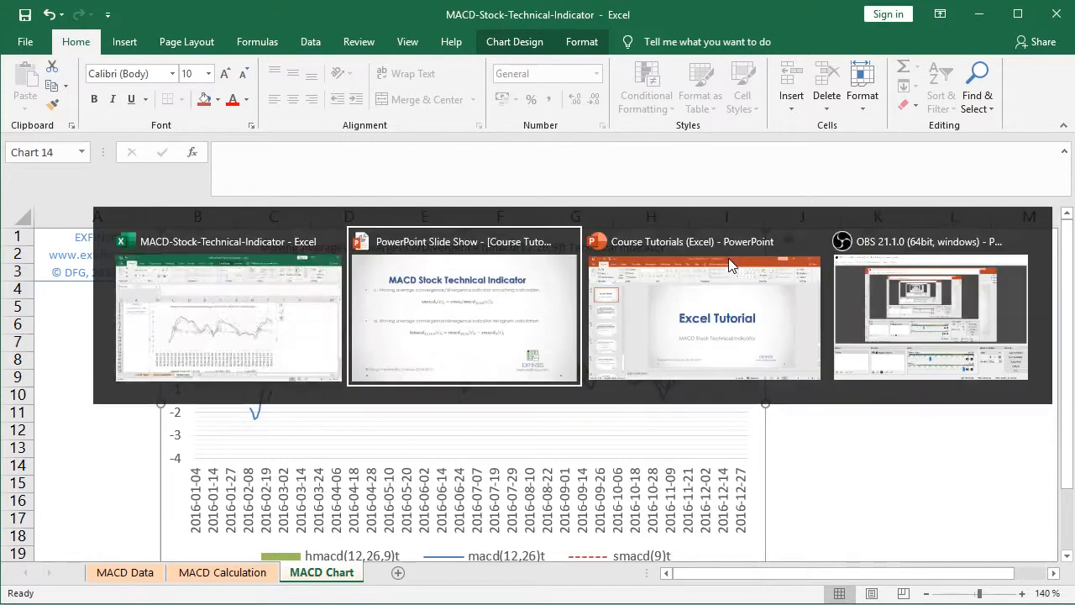